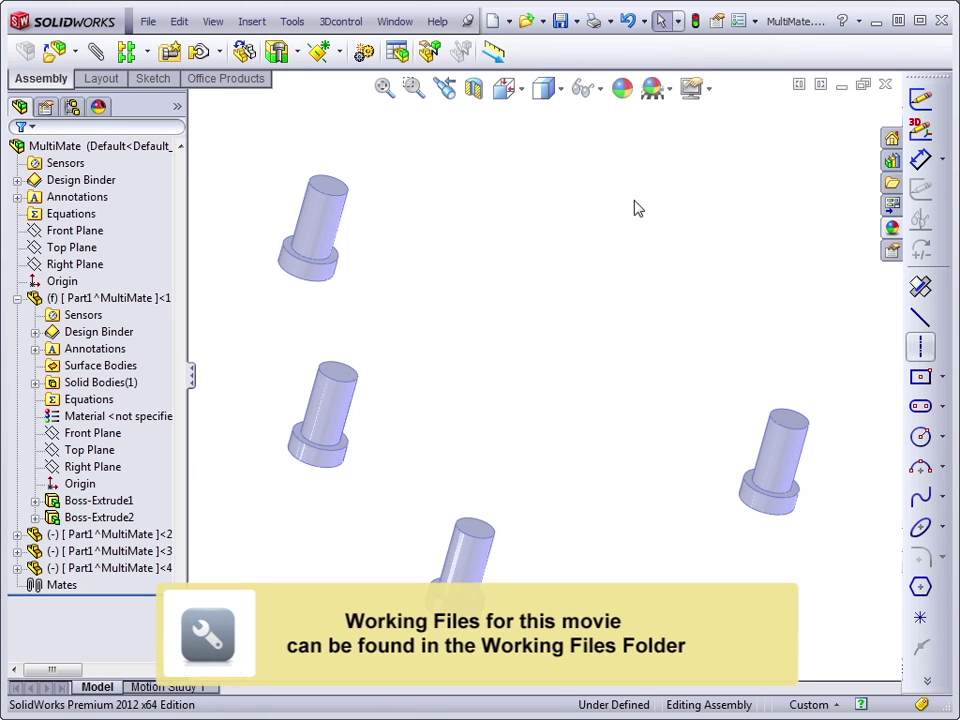
- Start the Mate command with Multiple mate mode switched on
{"action": "left_click", "coordinate": [95, 53]}
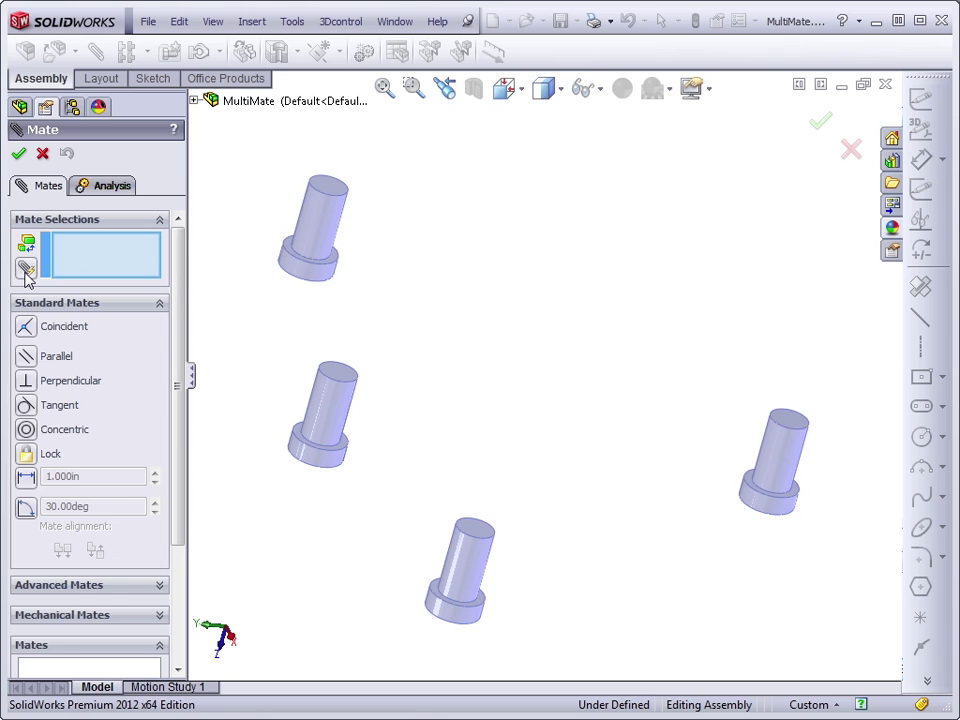
{"action": "left_click", "coordinate": [25, 270]}
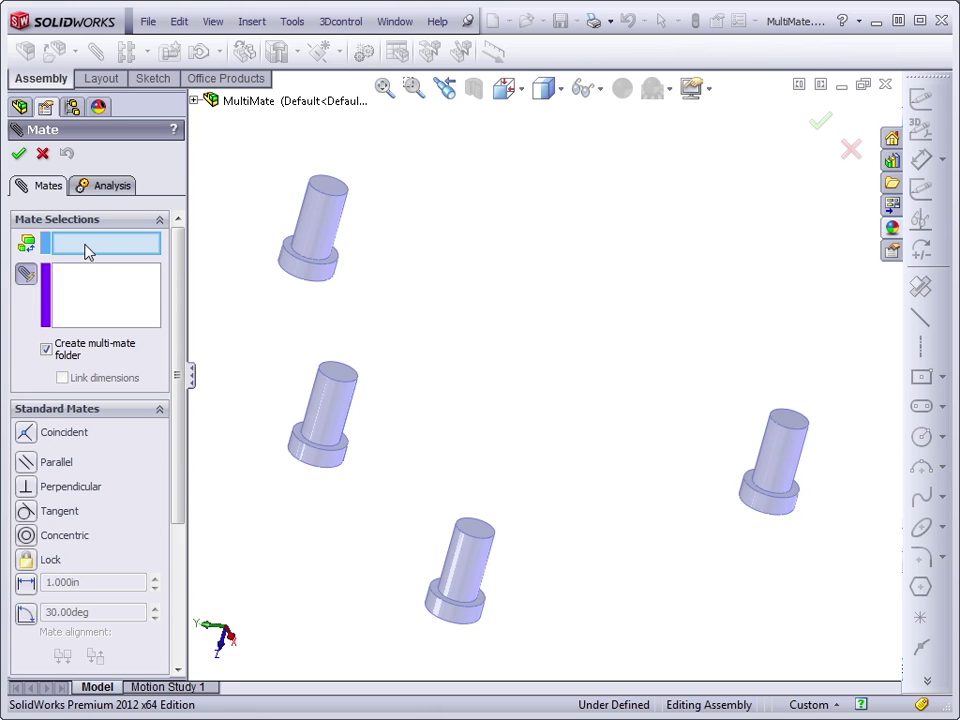
- Pick the bottom peg's cylindrical face as the common reference, then add the remaining pegs' faces
{"action": "left_click", "coordinate": [455, 569]}
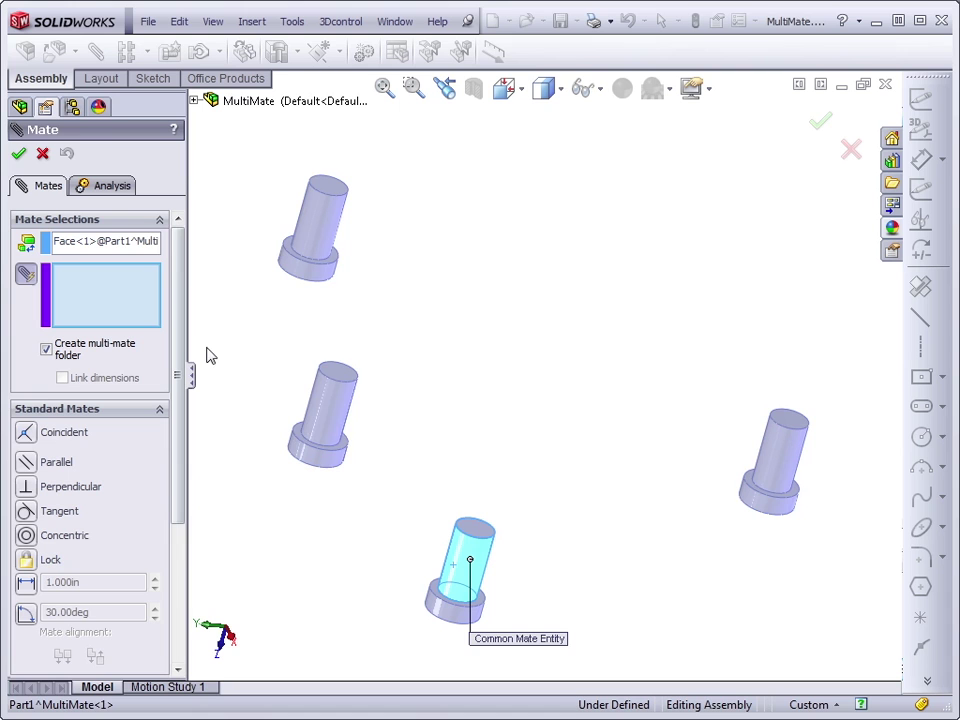
{"action": "left_click", "coordinate": [318, 412]}
{"action": "left_click", "coordinate": [318, 222]}
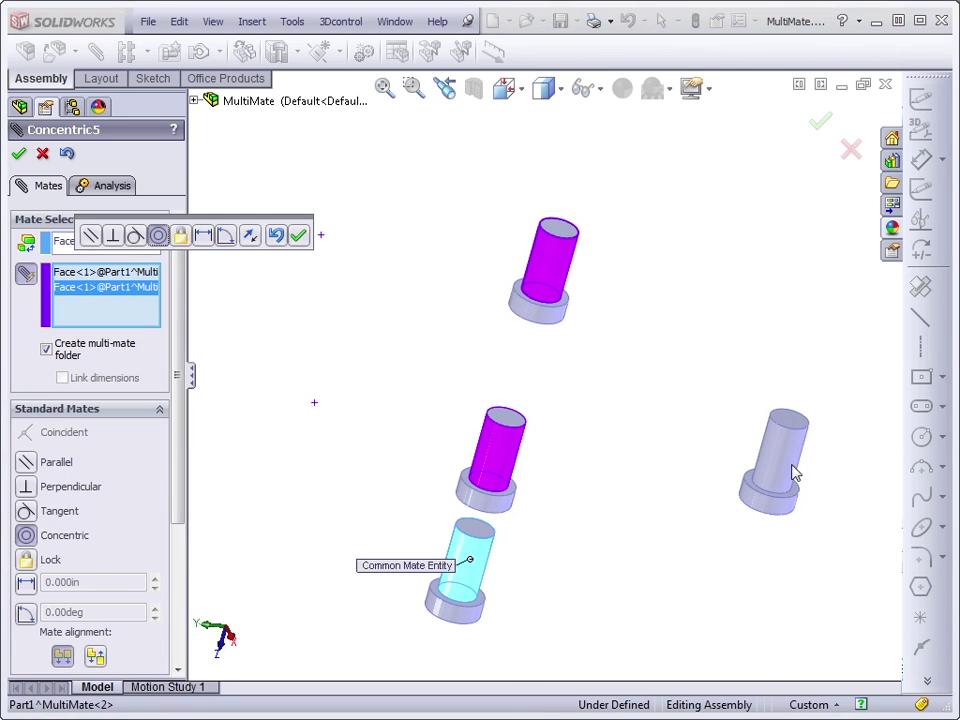
{"action": "left_click", "coordinate": [785, 470]}
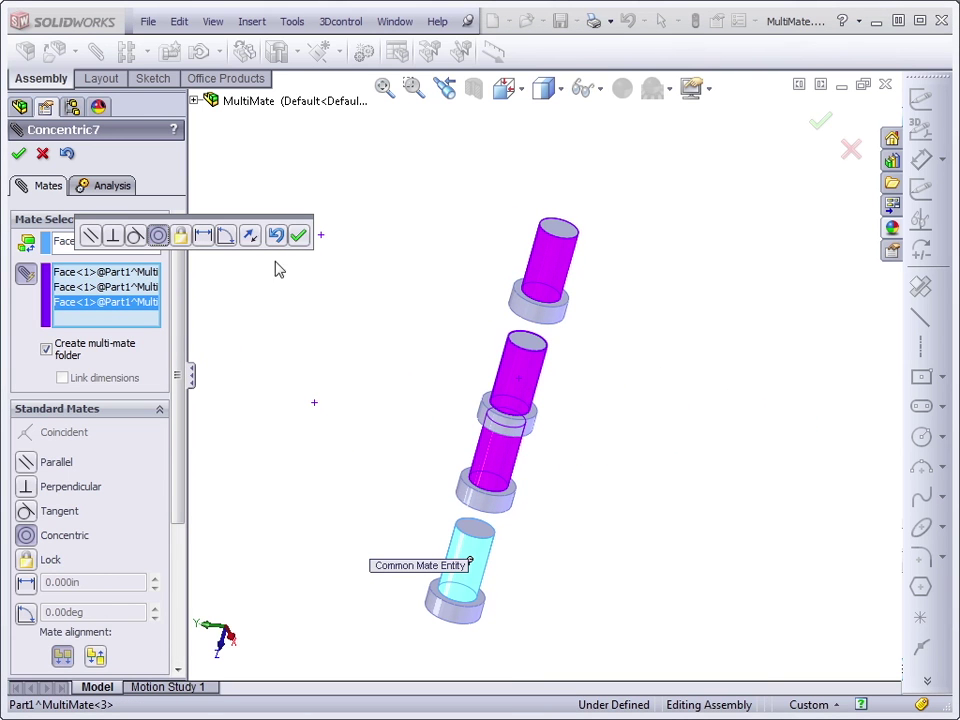
{"action": "left_click", "coordinate": [298, 235]}
- Apply the concentric multi-mate and scroll to the Multi-Mates2 folder in the Mates list
{"action": "left_click", "coordinate": [299, 236]}
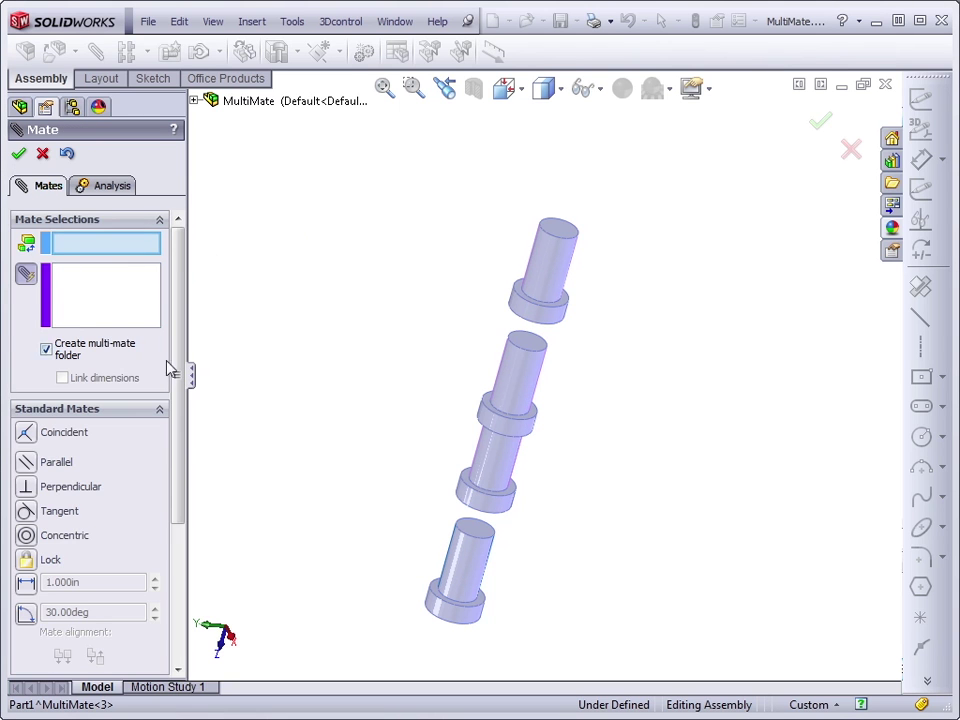
{"action": "left_click_drag", "start_coordinate": [176, 370], "coordinate": [182, 553]}
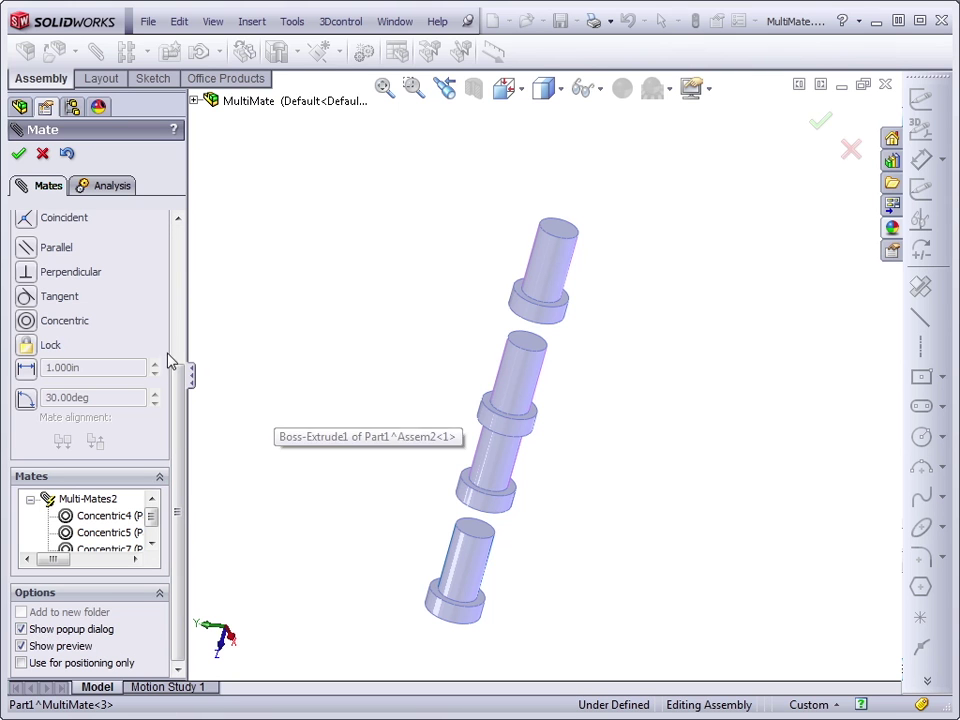
{"action": "left_click_drag", "start_coordinate": [178, 386], "coordinate": [184, 250]}
{"action": "left_click", "coordinate": [562, 230]}
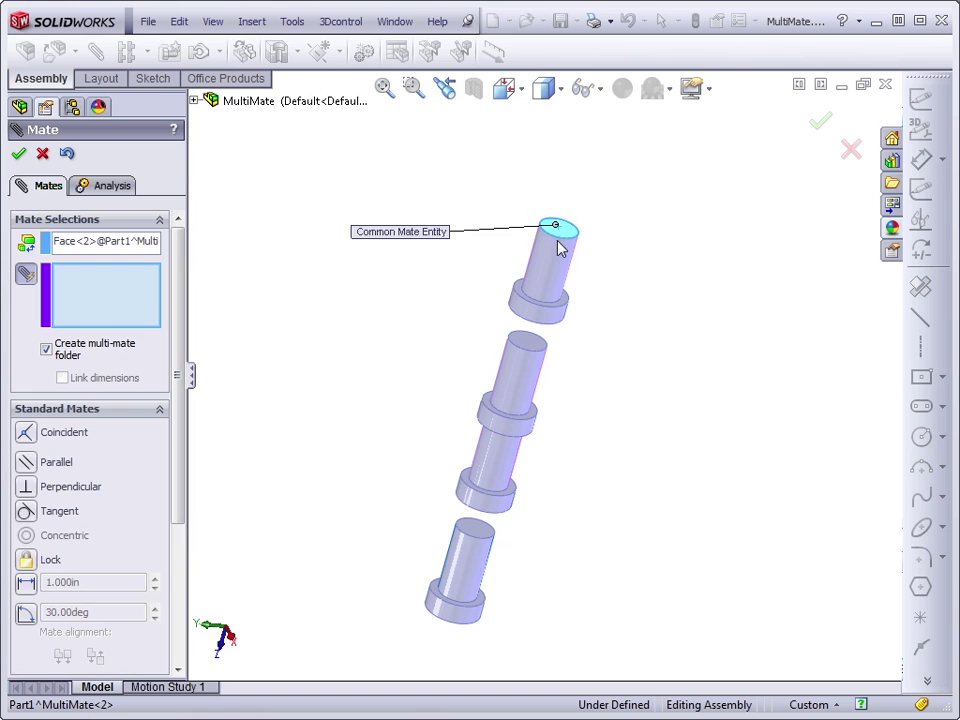
{"action": "left_click", "coordinate": [26, 273]}
{"action": "left_click", "coordinate": [533, 345]}
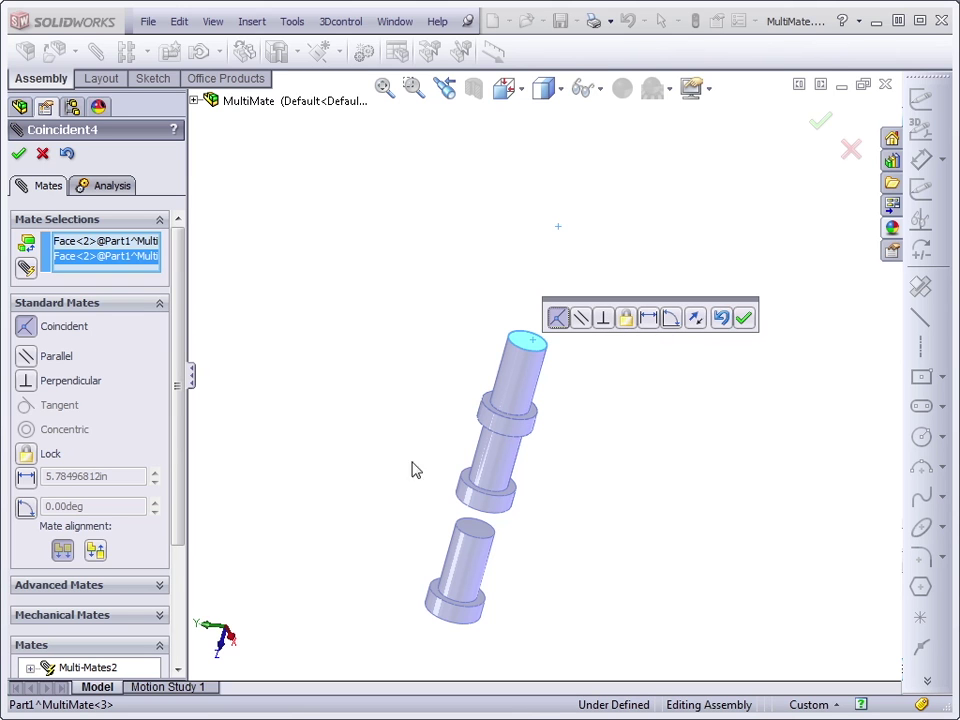
{"action": "left_click_drag", "start_coordinate": [177, 490], "coordinate": [167, 624]}
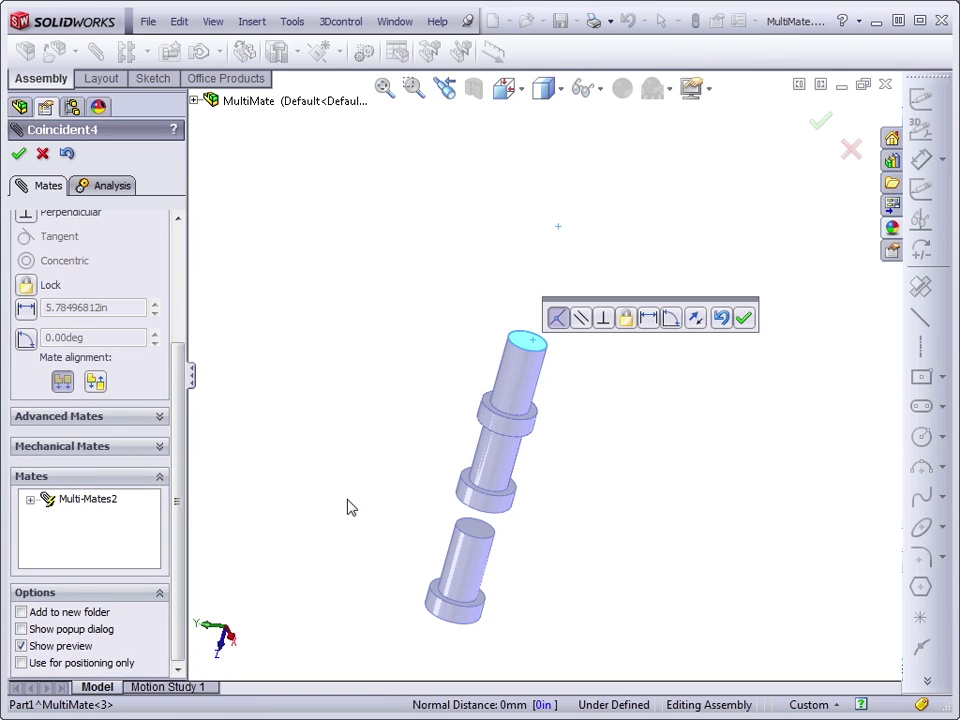
{"action": "left_click", "coordinate": [849, 150]}
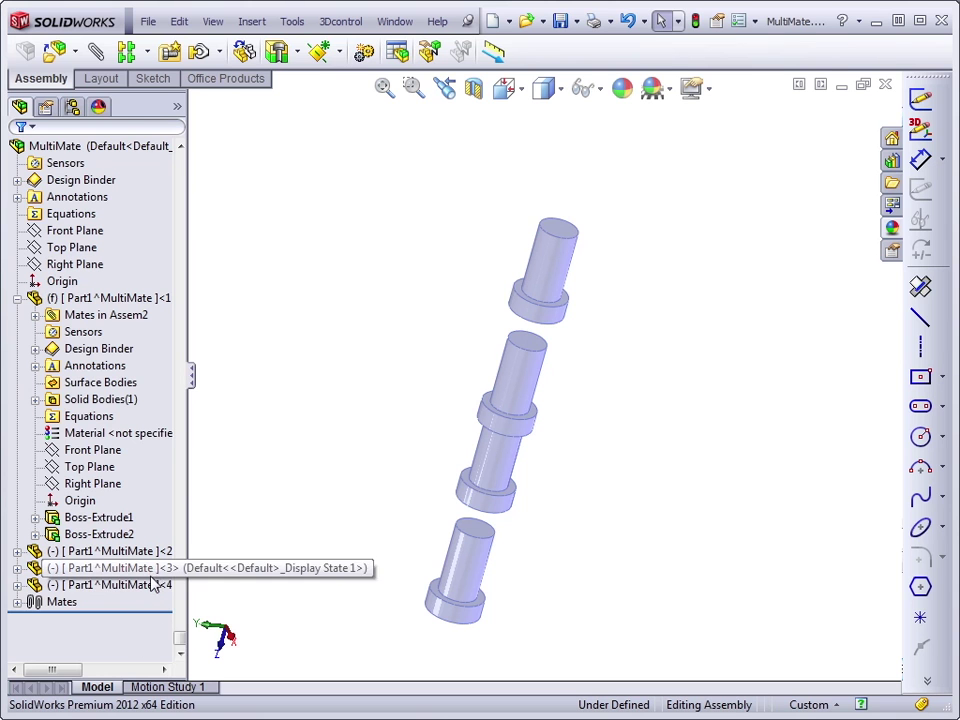
- Make the top peg's face coincident with the middle peg's top face and close the mate
{"action": "left_click", "coordinate": [95, 55]}
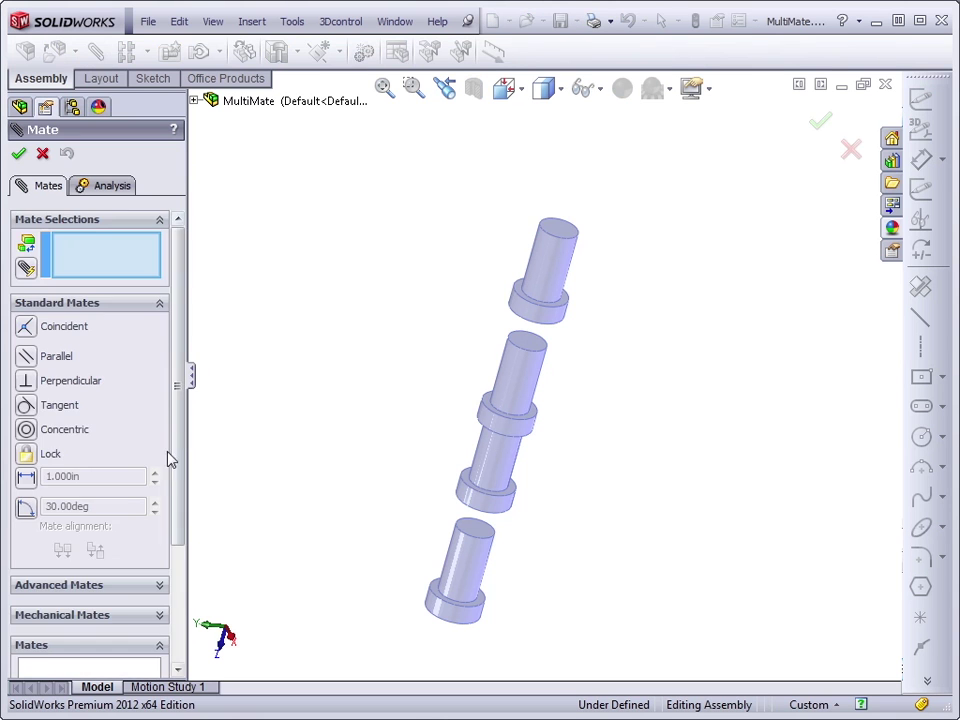
{"action": "scroll", "coordinate": [167, 470], "scroll_direction": "down", "scroll_amount": 3}
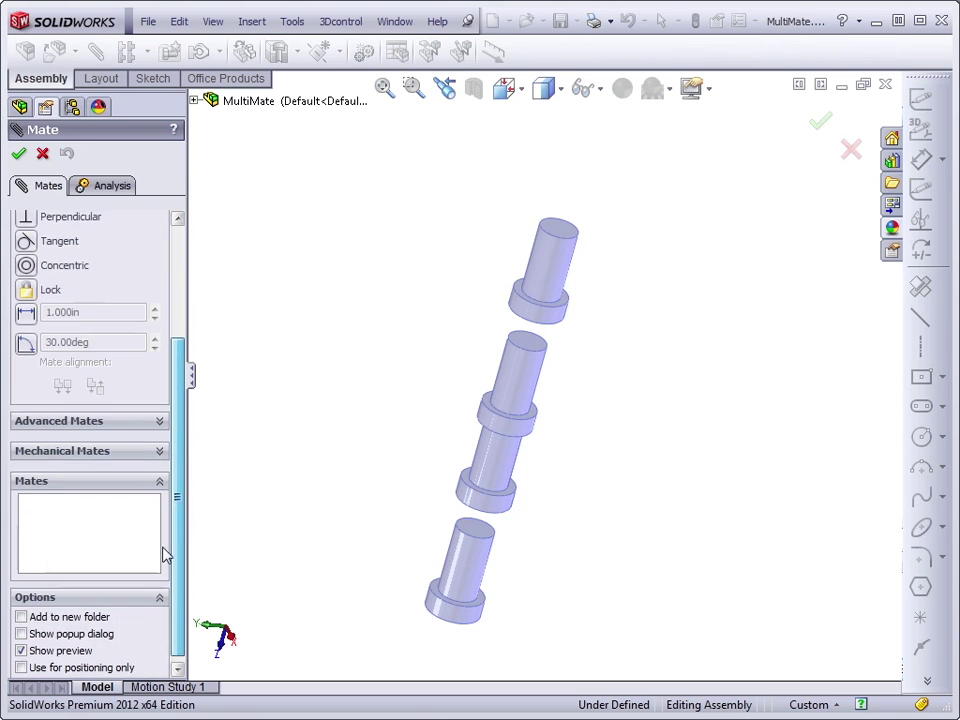
{"action": "left_click", "coordinate": [530, 346]}
{"action": "left_click", "coordinate": [558, 236]}
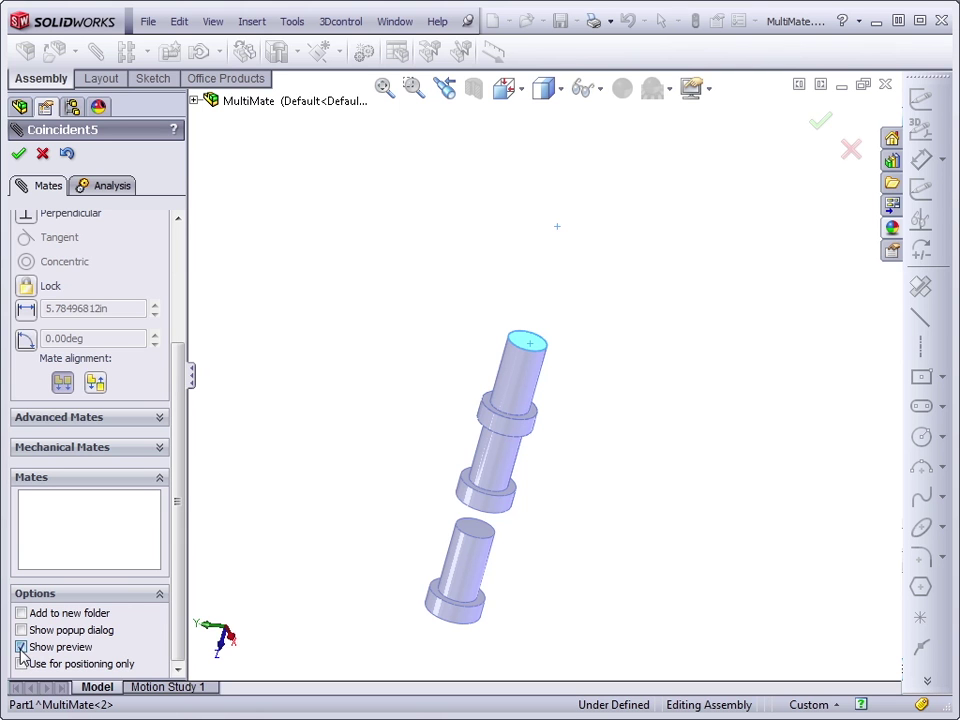
{"action": "left_click_drag", "start_coordinate": [175, 559], "coordinate": [197, 268]}
{"action": "left_click", "coordinate": [18, 153]}
{"action": "left_click", "coordinate": [42, 155]}
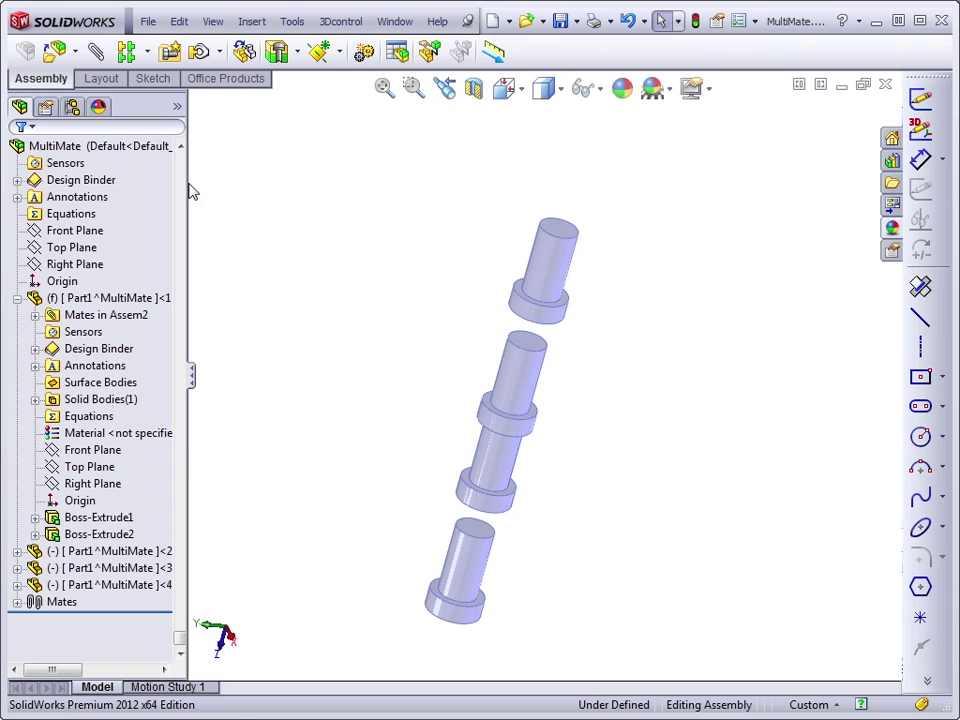
- Add Coincident6, making the top peg's end face flush with the middle peg's top face
{"action": "left_click", "coordinate": [70, 49]}
{"action": "left_click_drag", "start_coordinate": [180, 377], "coordinate": [180, 550]}
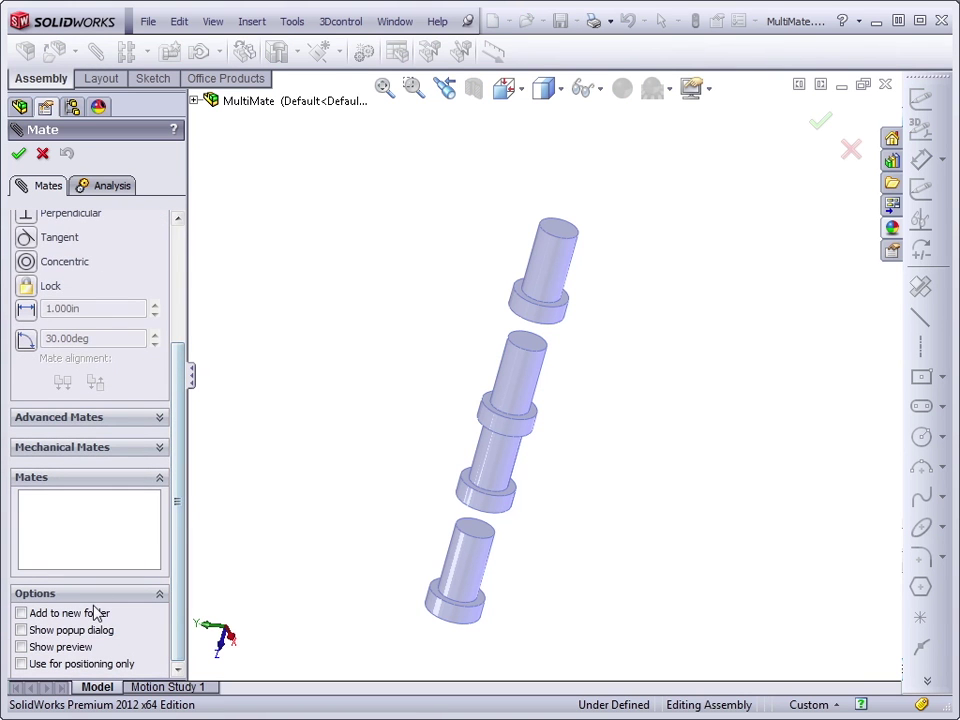
{"action": "left_click", "coordinate": [527, 348]}
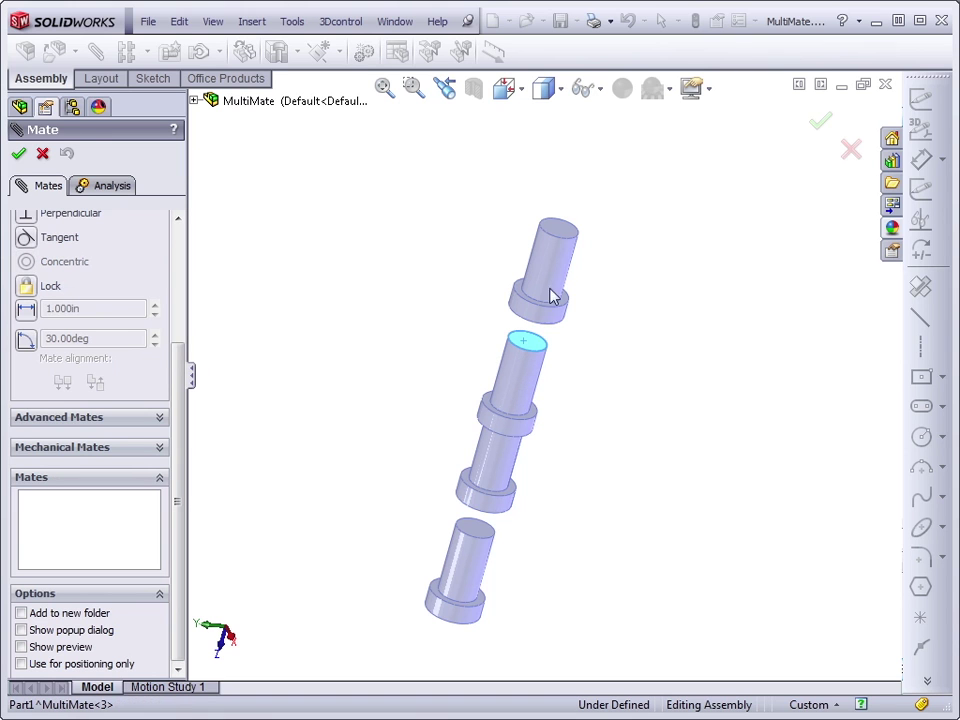
{"action": "left_click", "coordinate": [562, 232]}
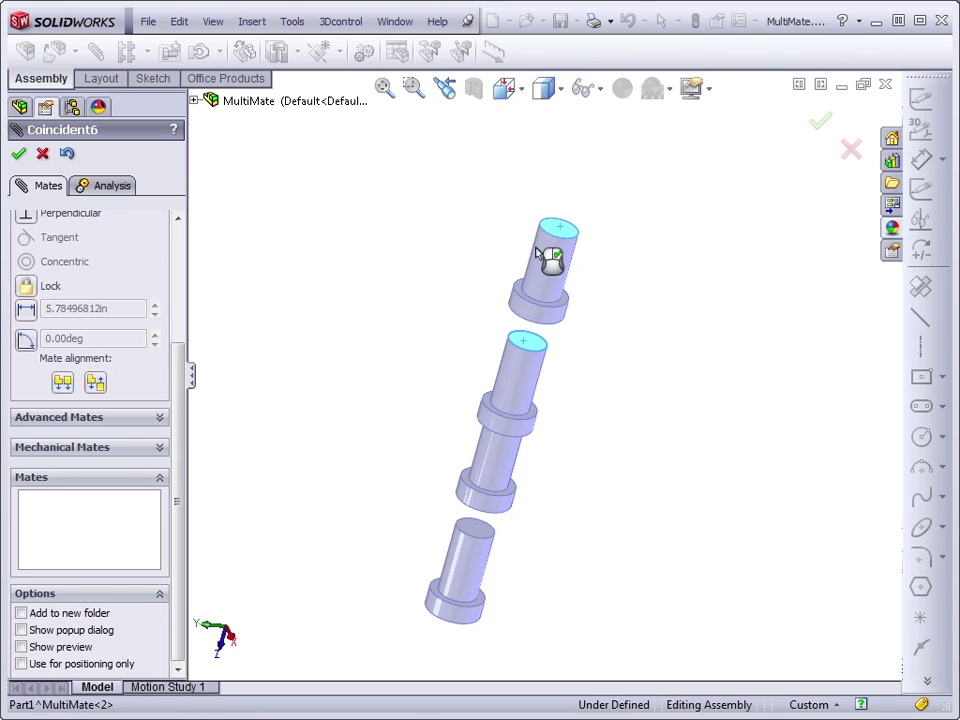
{"action": "left_click_drag", "start_coordinate": [175, 433], "coordinate": [190, 285]}
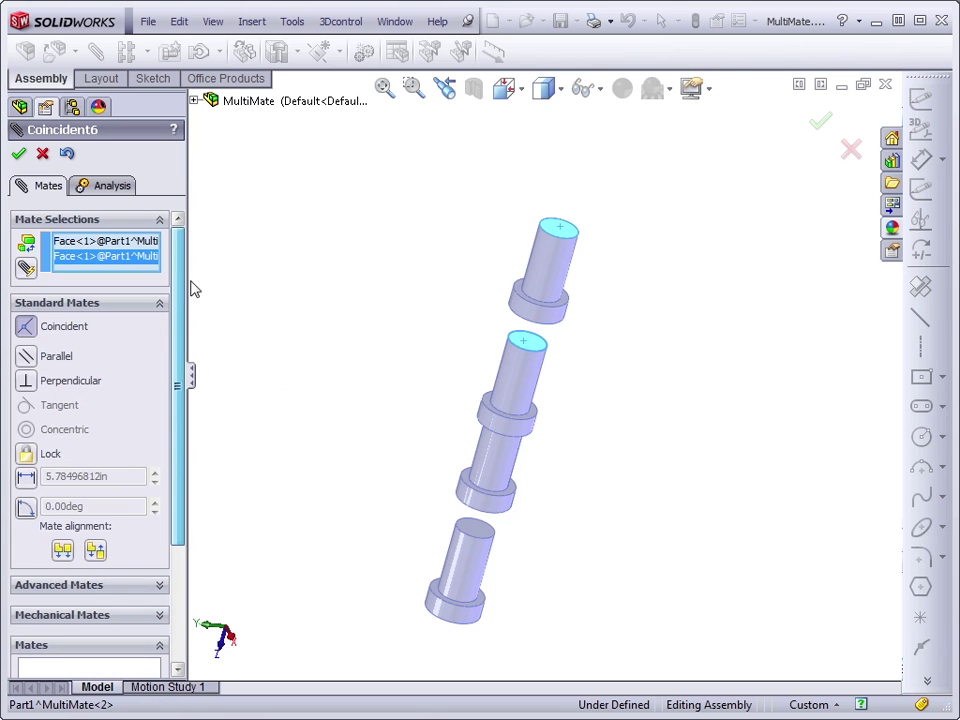
{"action": "left_click", "coordinate": [19, 157]}
{"action": "left_click", "coordinate": [19, 155]}
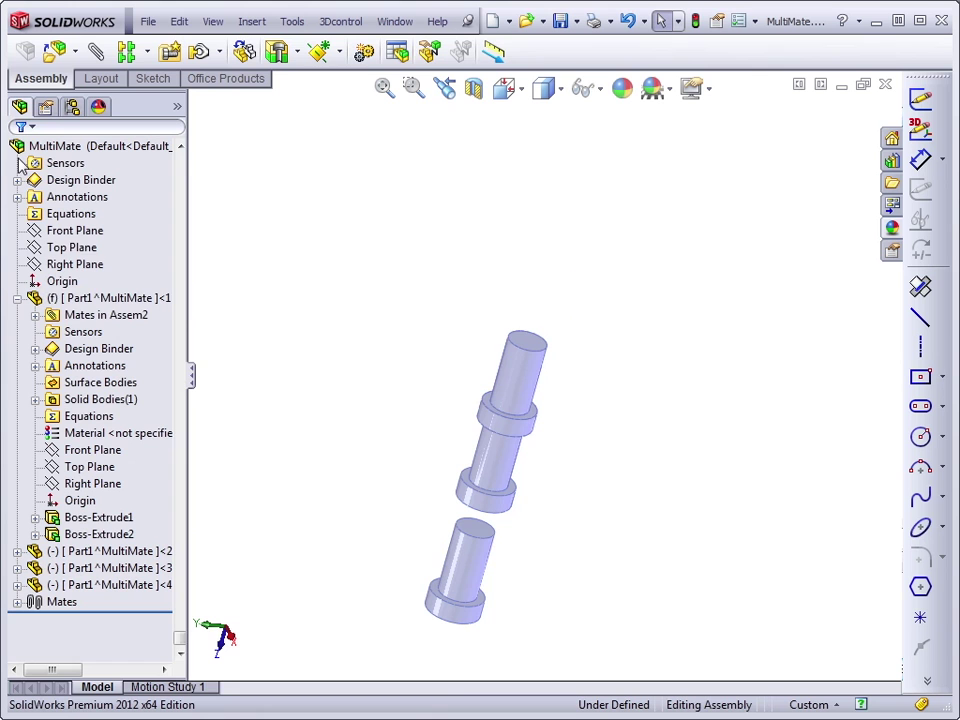
- Turn on Use for positioning only in the Mate options and close without adding a mate
{"action": "left_click", "coordinate": [99, 50]}
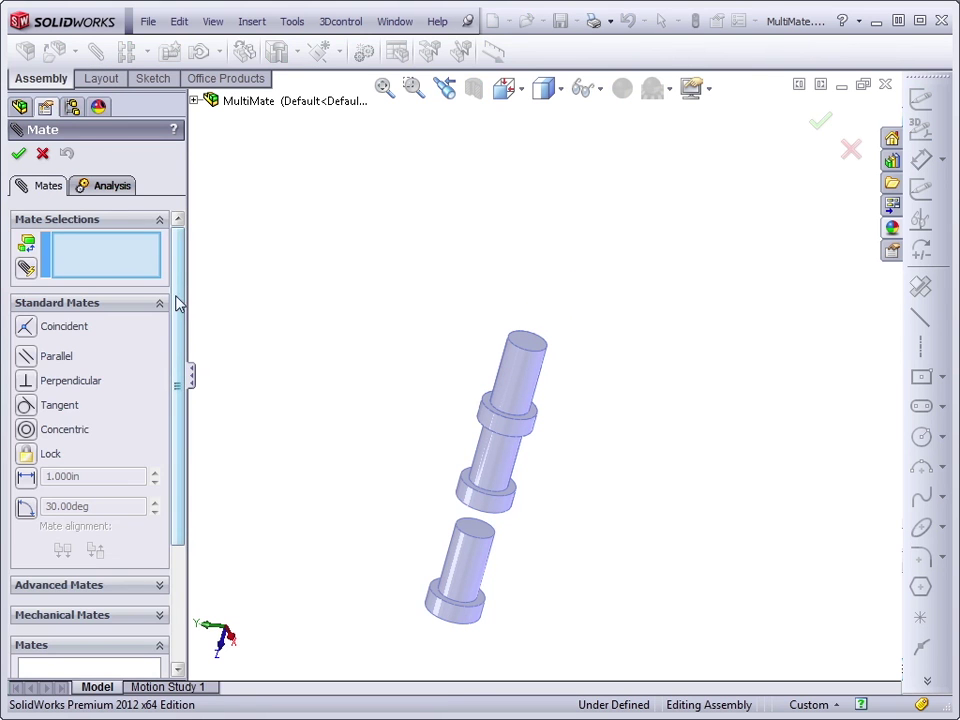
{"action": "left_click_drag", "start_coordinate": [178, 302], "coordinate": [178, 480]}
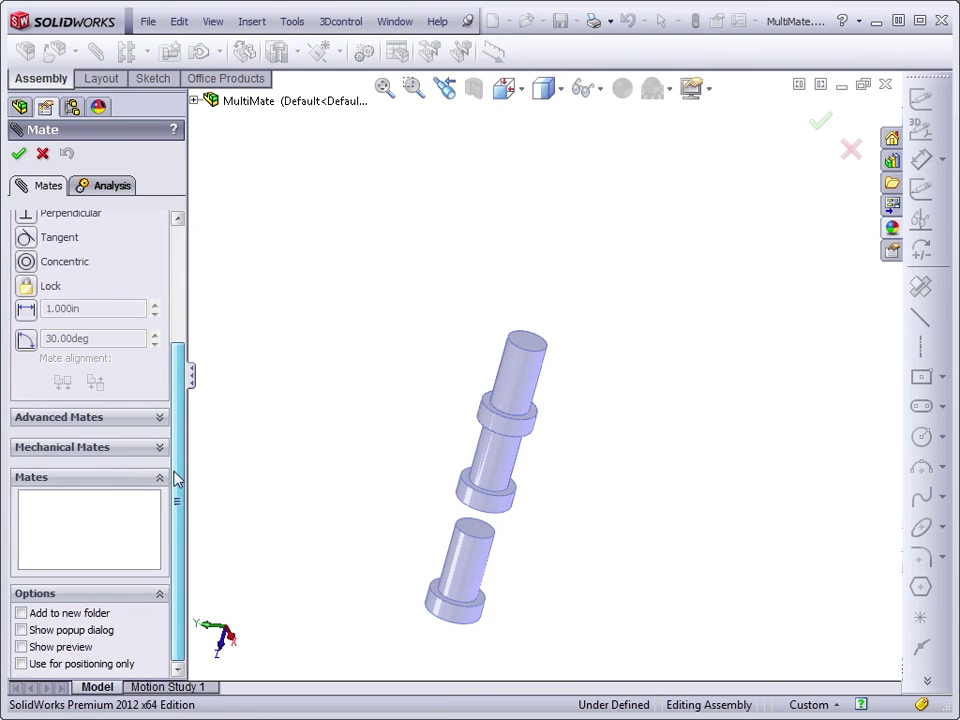
{"action": "left_click", "coordinate": [75, 666]}
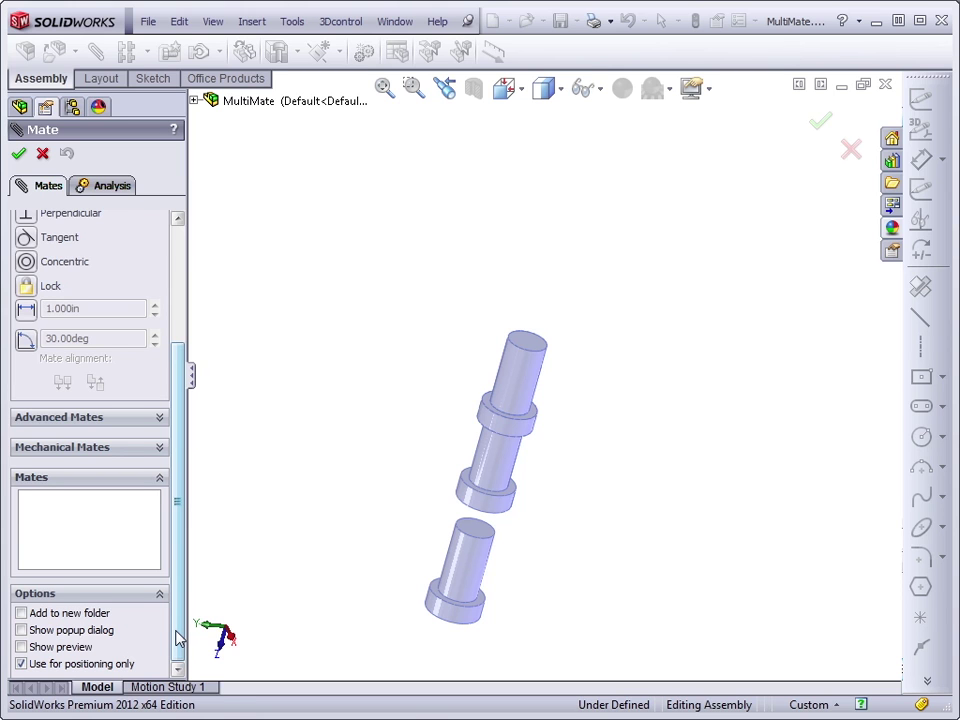
{"action": "left_click", "coordinate": [19, 156]}
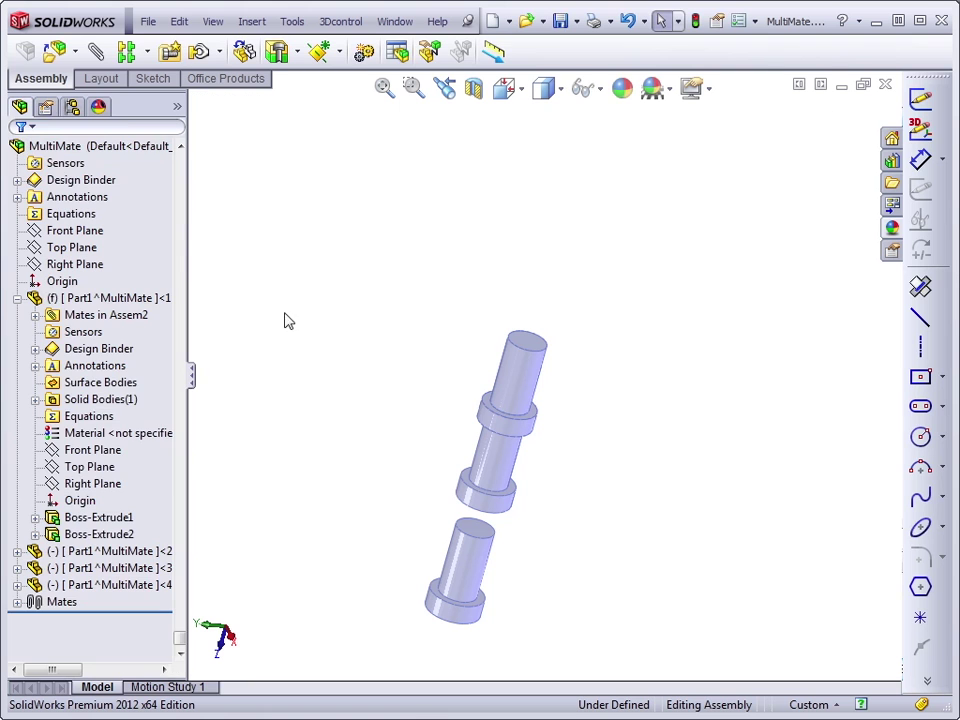
- Delete Multi-Mates2 and Coincident6, then drag the stacked pegs apart
{"action": "left_click", "coordinate": [17, 602]}
{"action": "left_click", "coordinate": [75, 620]}
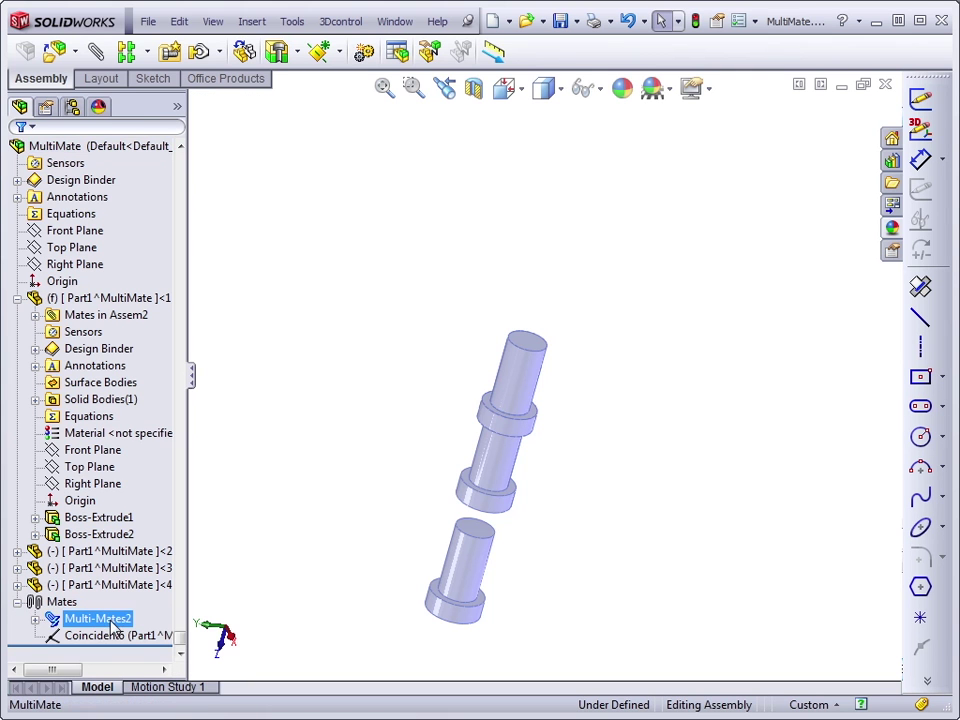
{"action": "left_click", "coordinate": [100, 637], "text": "ctrl"}
{"action": "key", "text": "Delete"}
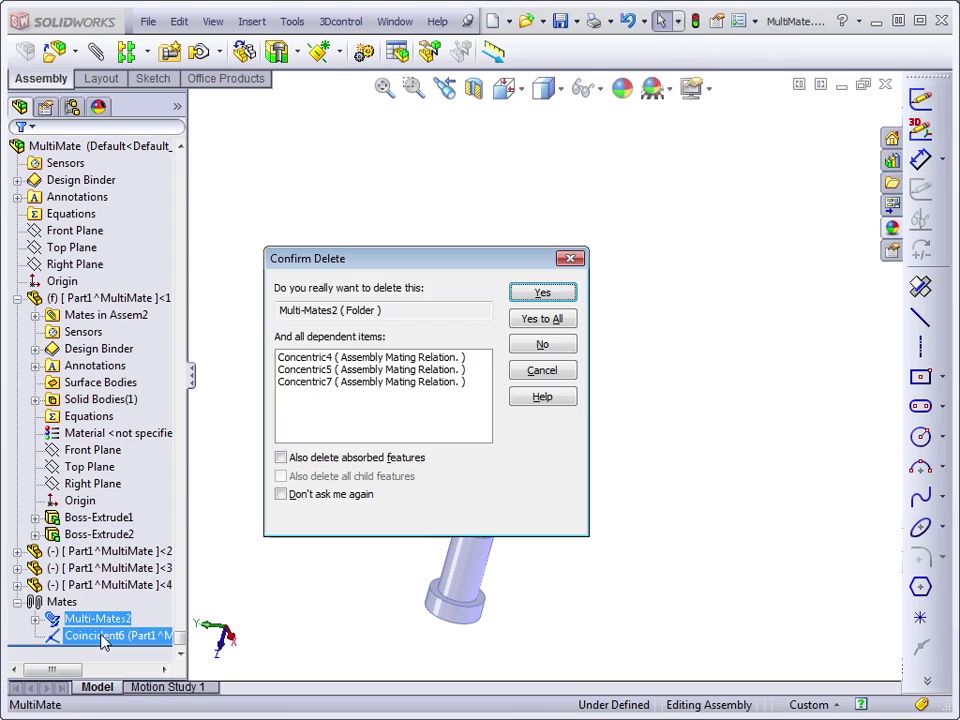
{"action": "key", "text": "Return"}
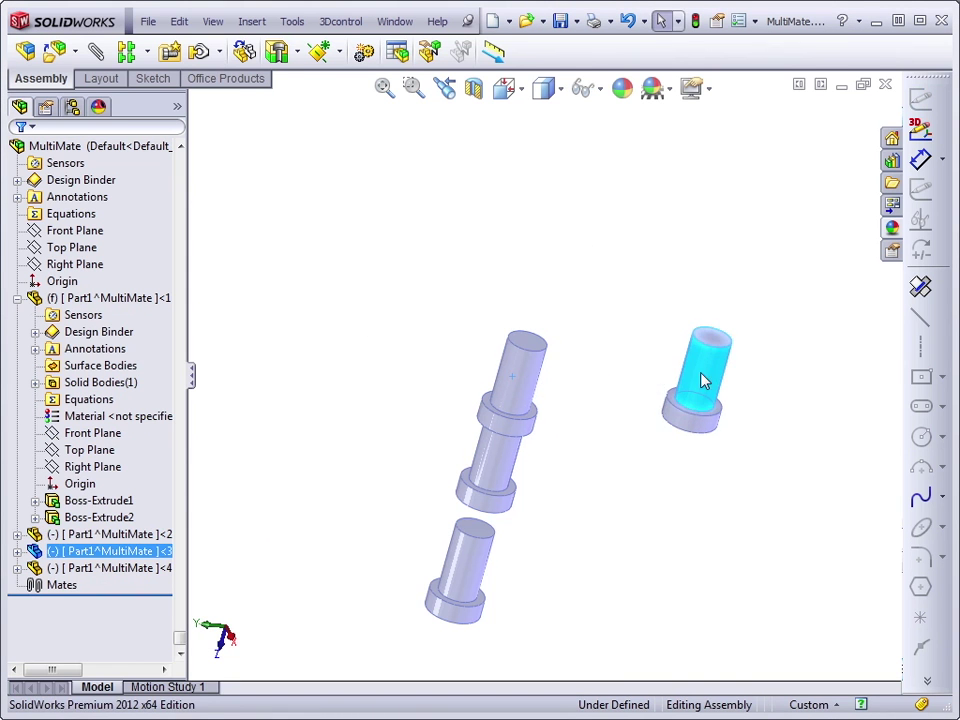
{"action": "left_click_drag", "start_coordinate": [514, 386], "coordinate": [364, 343]}
{"action": "left_click_drag", "start_coordinate": [503, 468], "coordinate": [665, 533]}
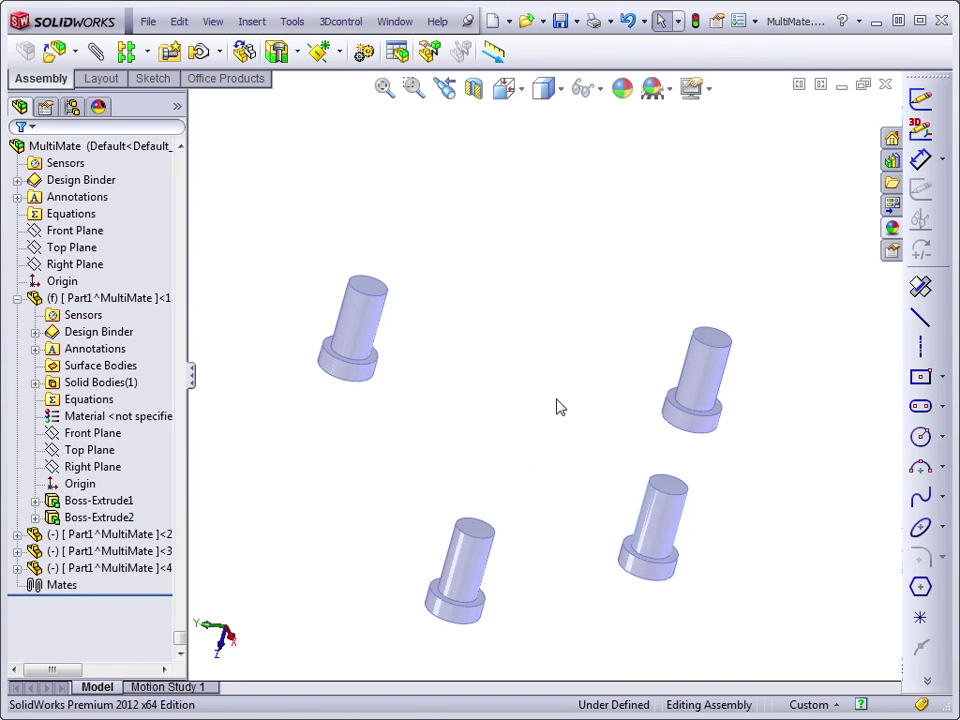
- Align the upper-left peg's bottom edge concentric with the lower-left peg's top edge, positioning only
{"action": "left_click", "coordinate": [96, 51]}
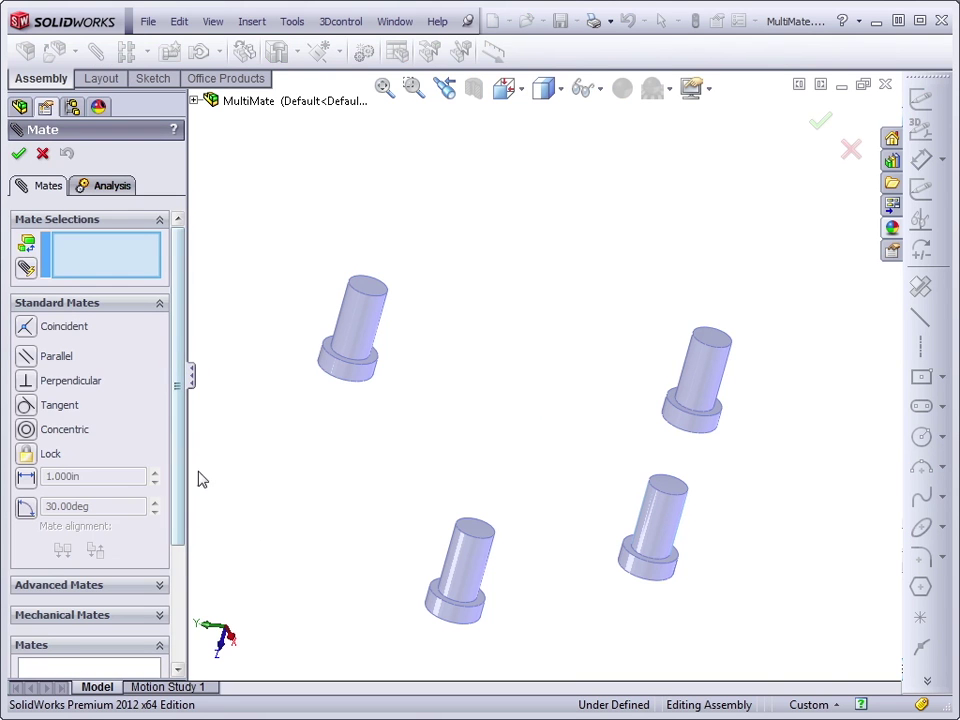
{"action": "left_click", "coordinate": [354, 388]}
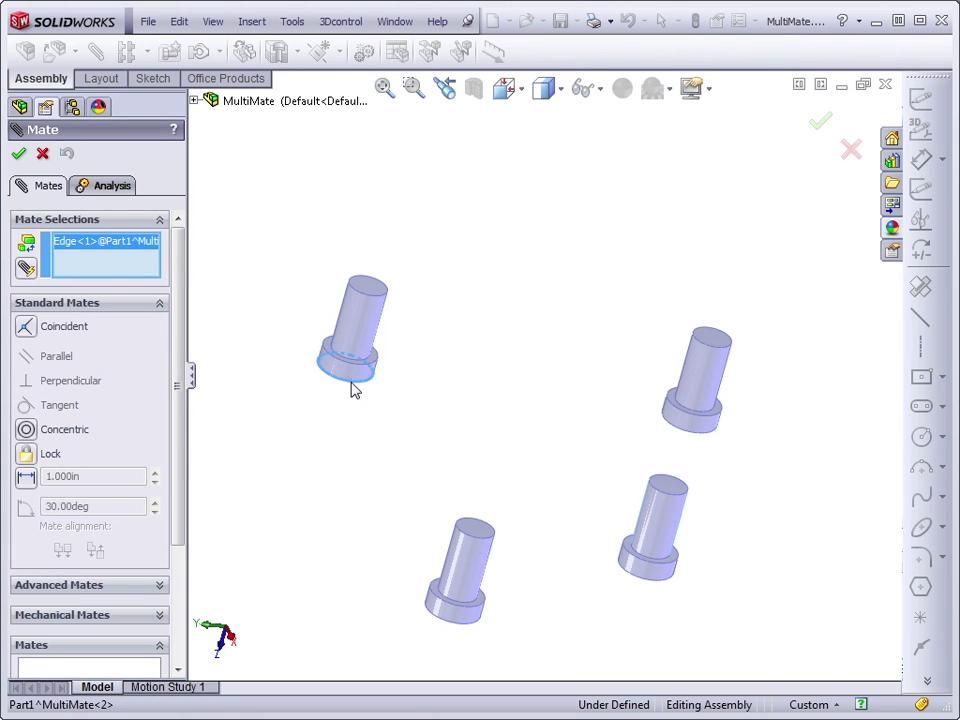
{"action": "left_click", "coordinate": [481, 546]}
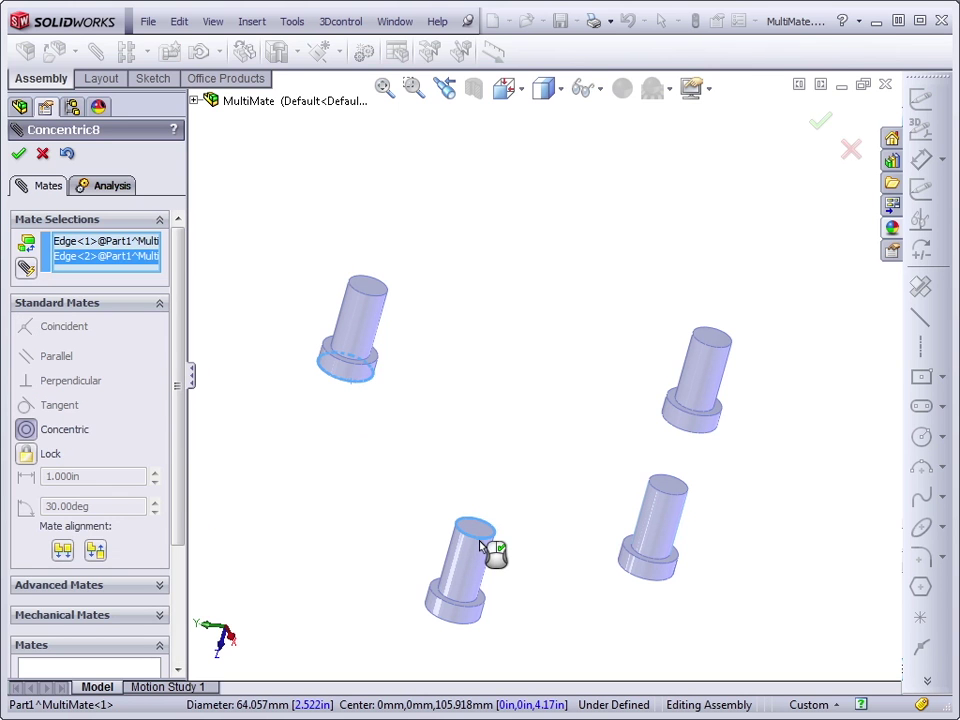
{"action": "scroll", "coordinate": [175, 530], "scroll_direction": "down", "scroll_amount": 3}
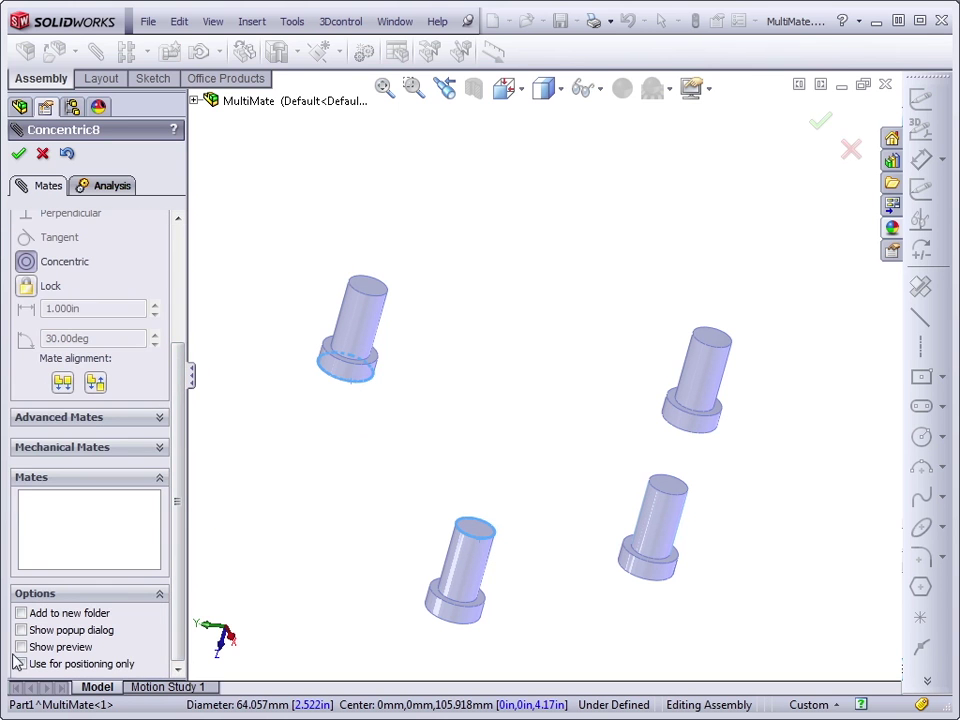
{"action": "left_click", "coordinate": [21, 664]}
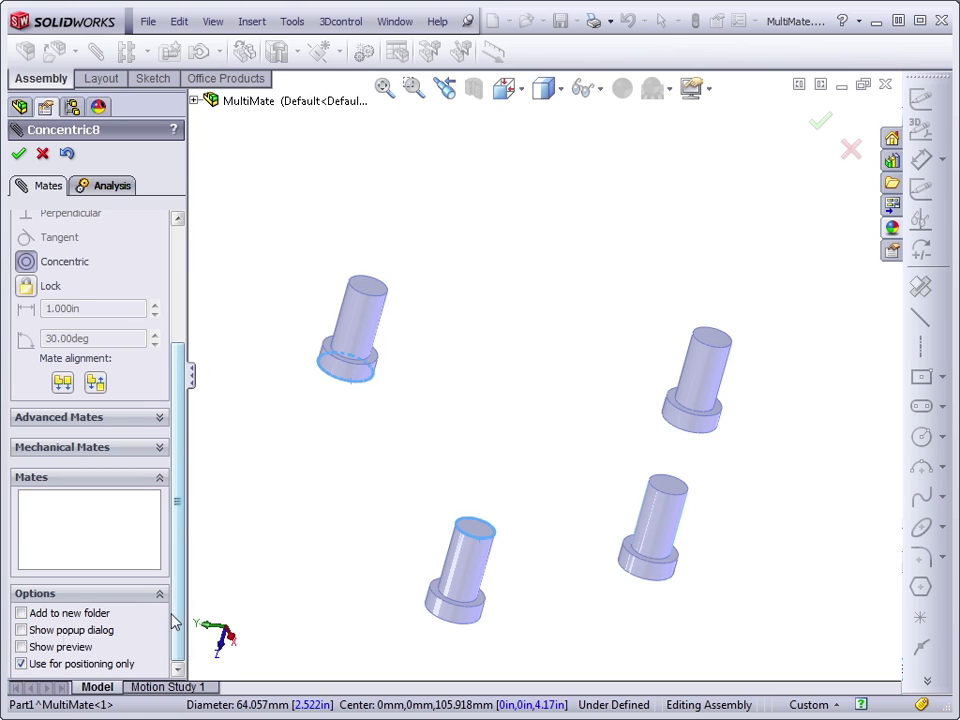
{"action": "left_click", "coordinate": [22, 647]}
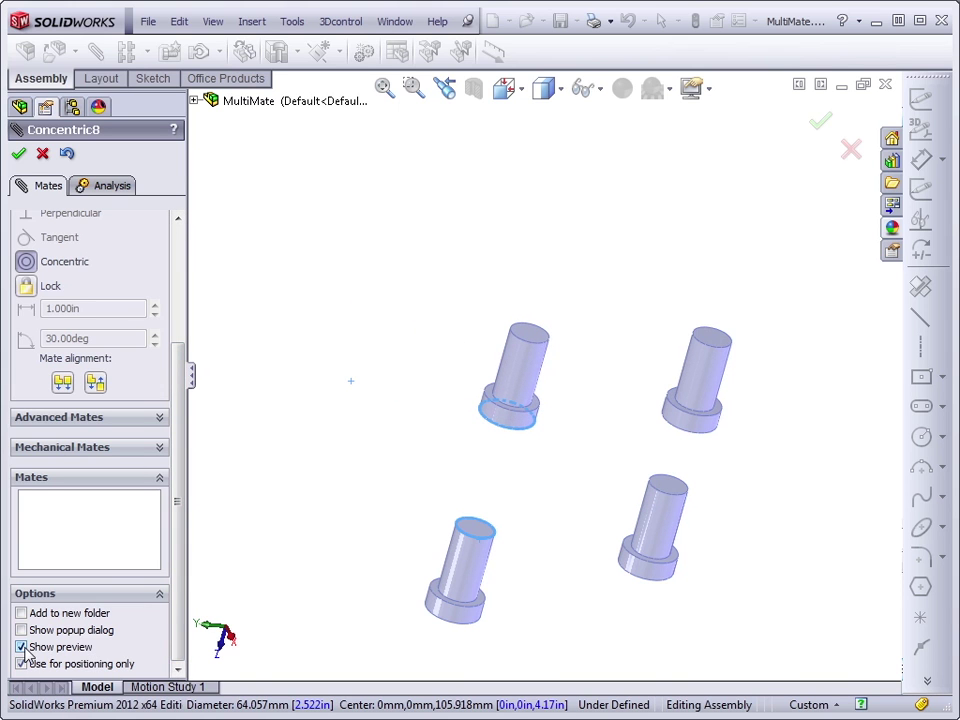
{"action": "left_click_drag", "start_coordinate": [182, 574], "coordinate": [186, 354]}
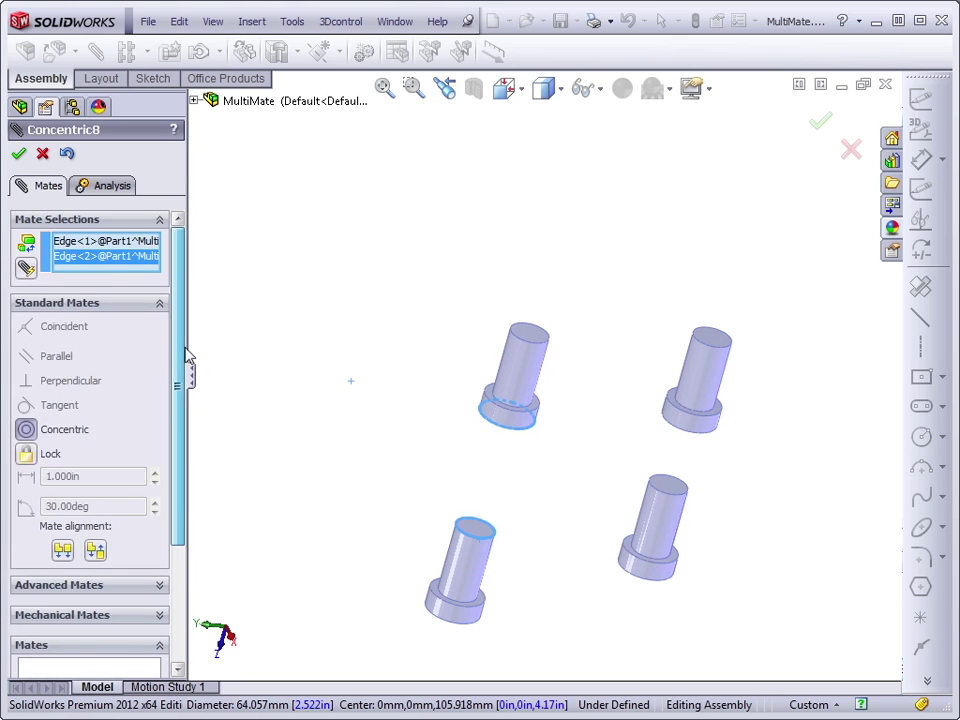
{"action": "left_click", "coordinate": [18, 153]}
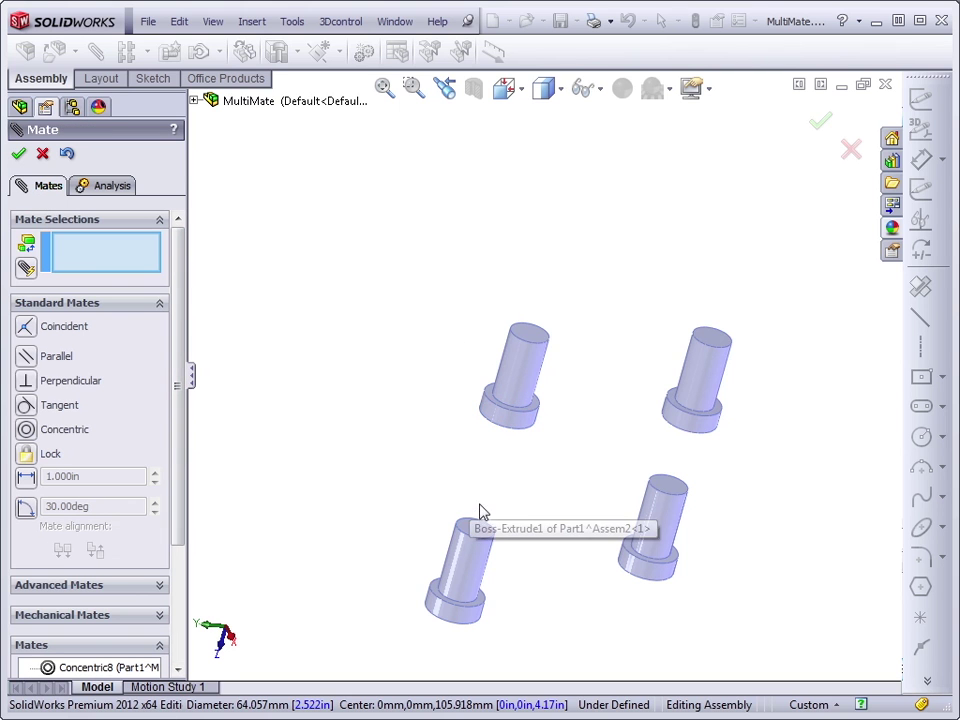
- Seat the upper peg's bottom face coincident on the lower peg's top face
{"action": "left_click", "coordinate": [478, 540]}
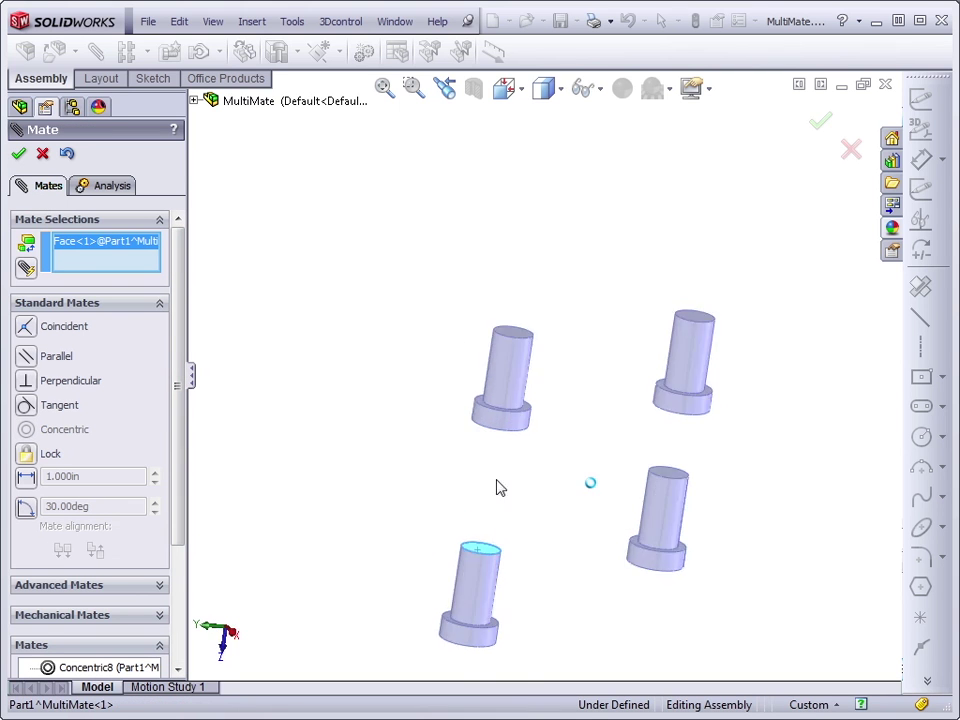
{"action": "left_click", "coordinate": [481, 454]}
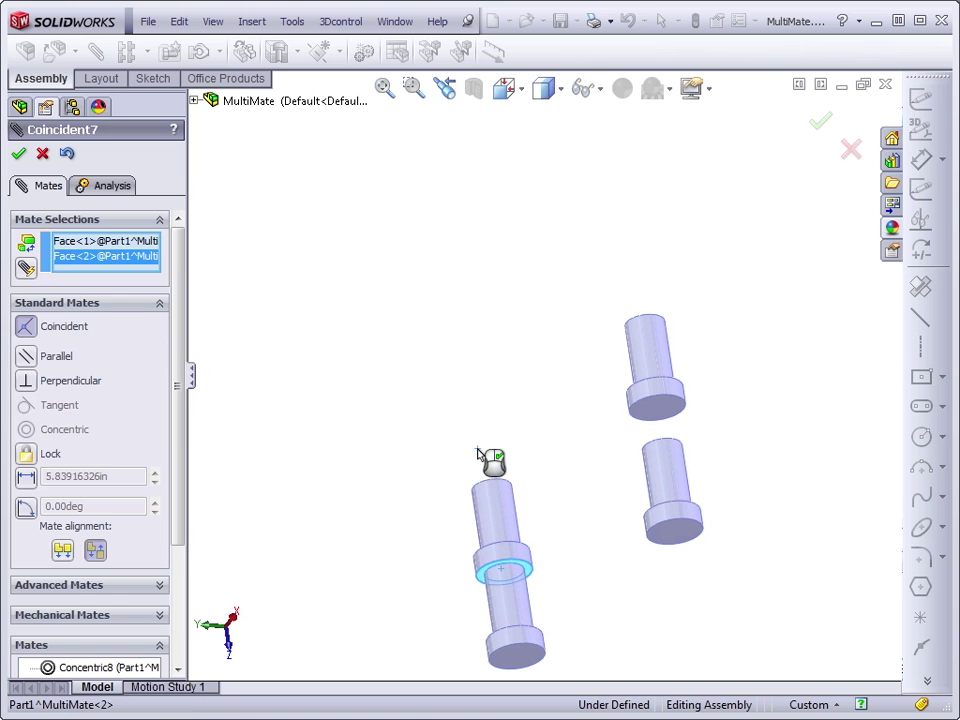
{"action": "right_click", "coordinate": [478, 454]}
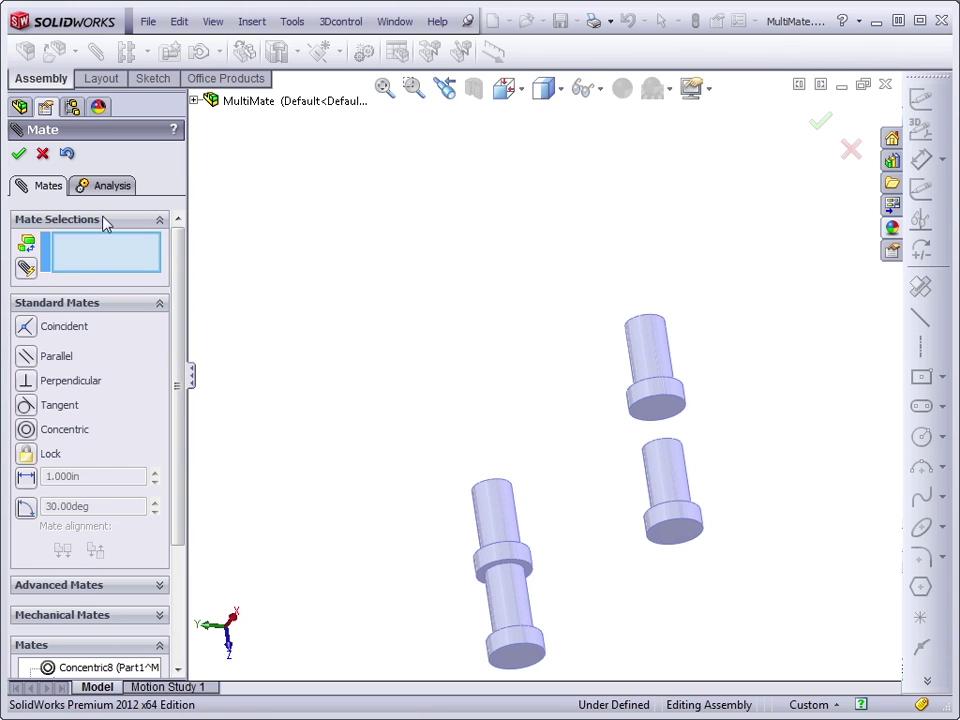
- Close the Mate setup with no mates kept, then reopen Mate to review its options
{"action": "left_click", "coordinate": [20, 155]}
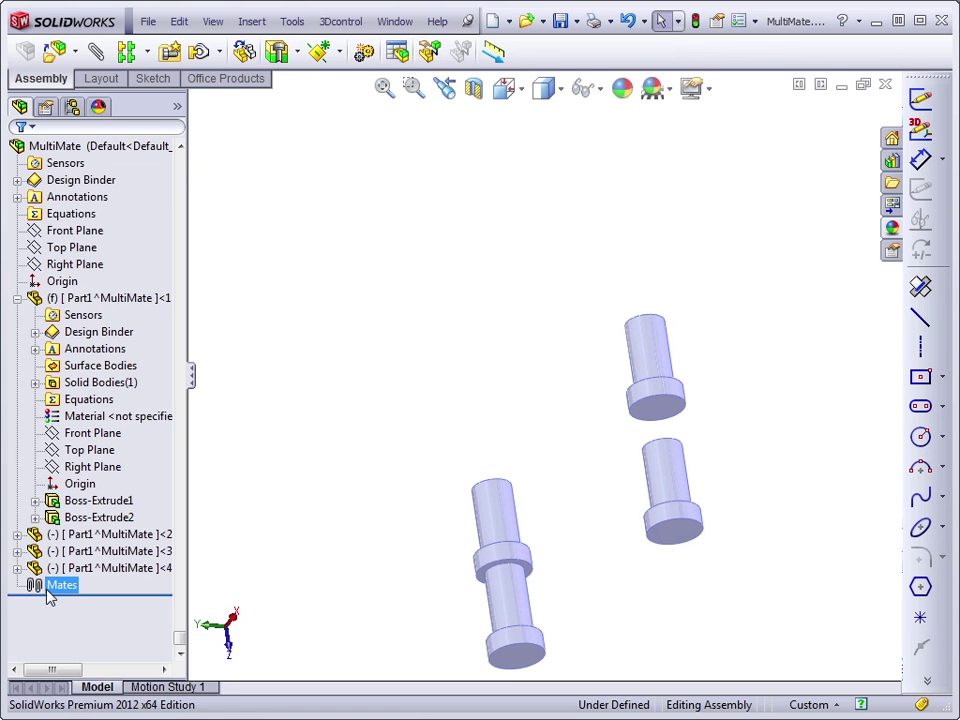
{"action": "left_click", "coordinate": [96, 50]}
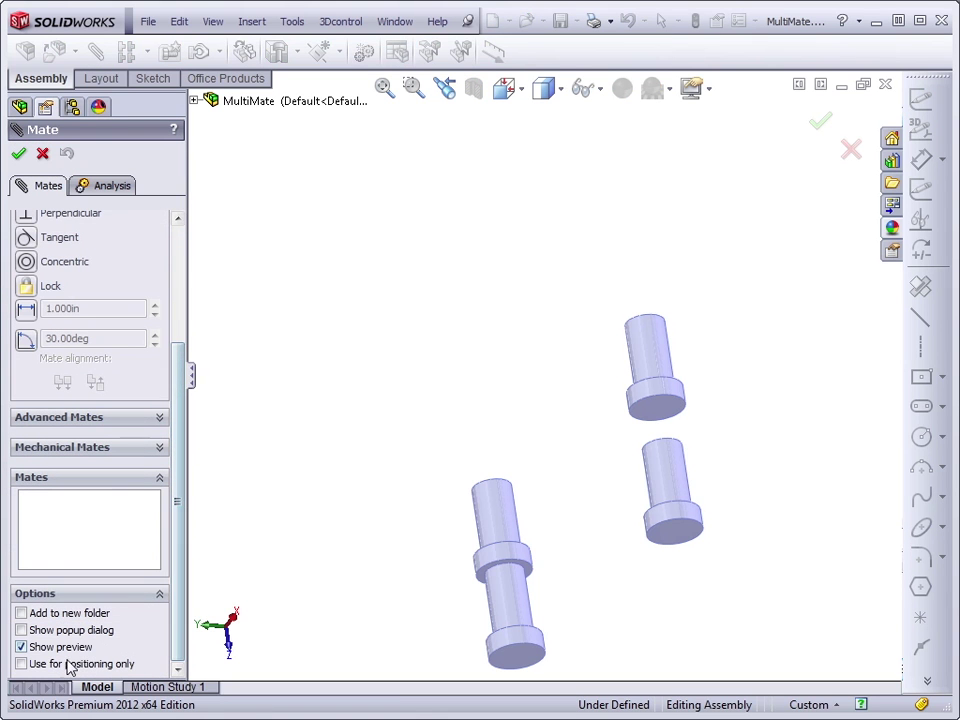